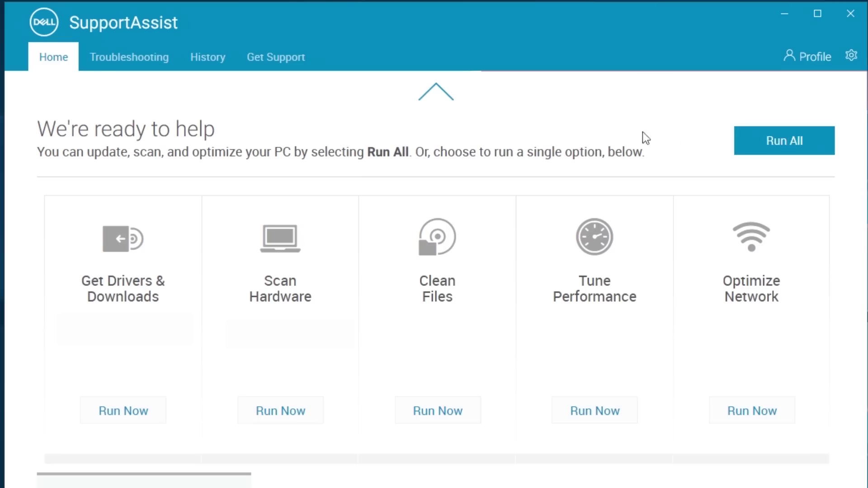
Check SupportAssist's 90-day activity history, then view the Troubleshooting topics.
left_click(207, 61)
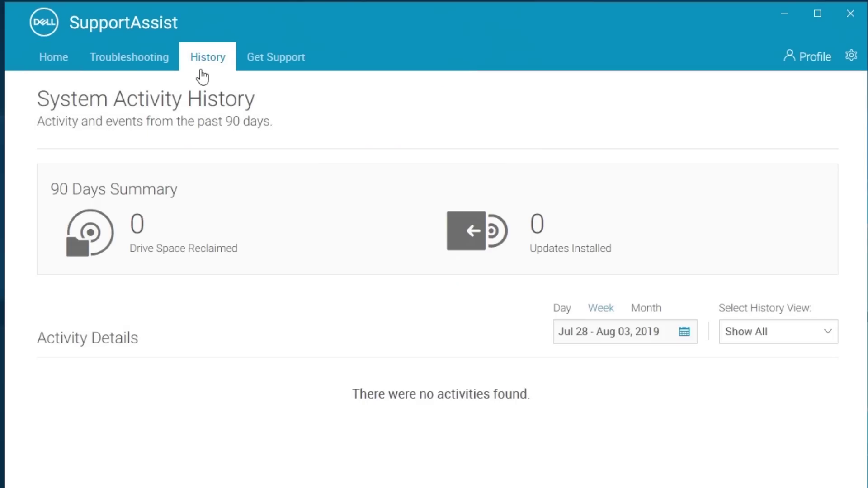
left_click(147, 60)
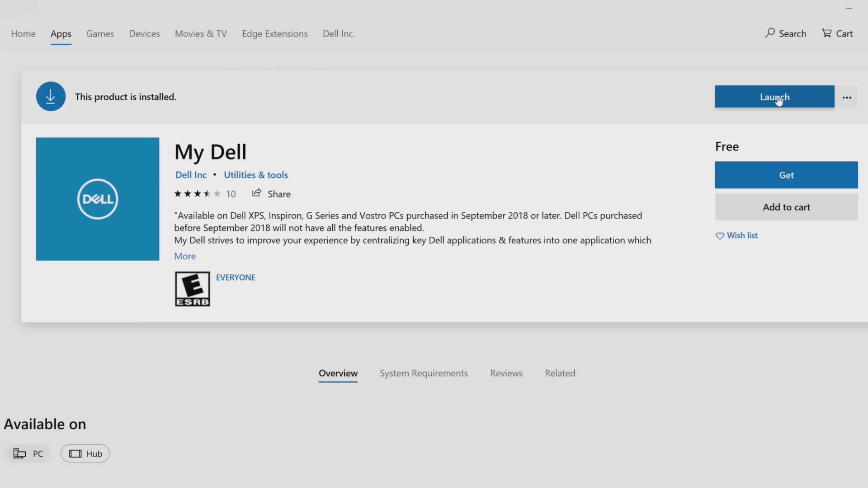
Launch My Dell from the Store and view its Explore and Essentials sections.
left_click(779, 100)
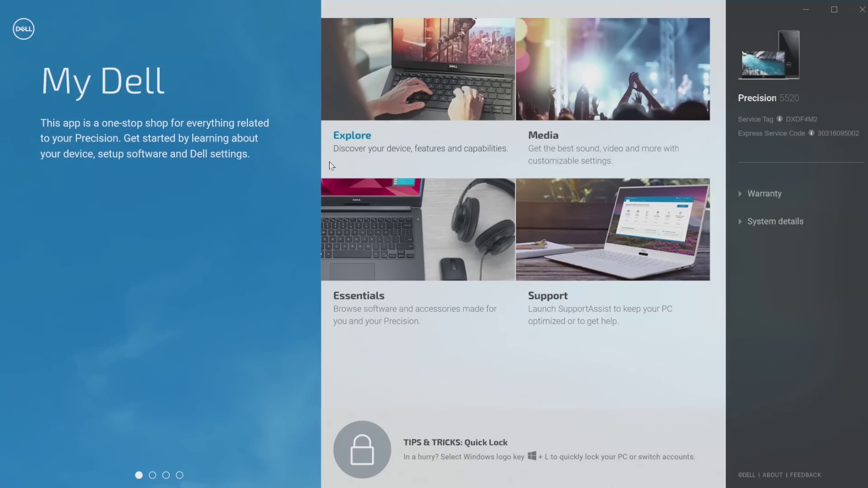
left_click(329, 162)
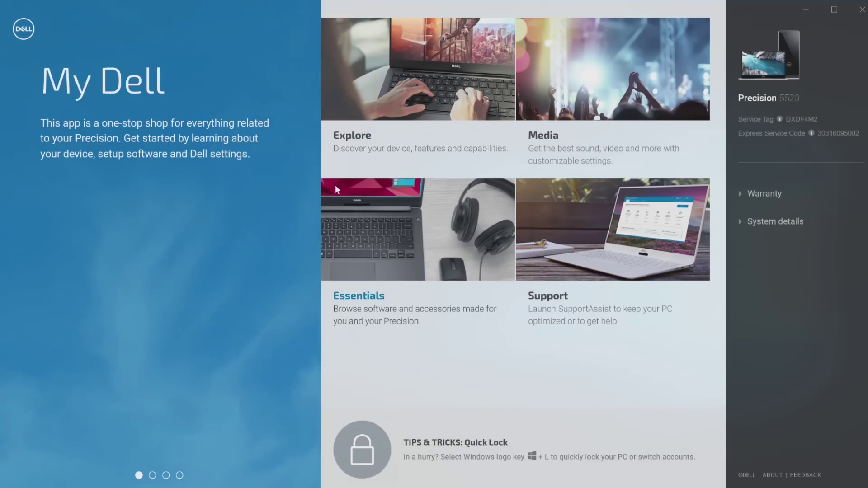
left_click(336, 188)
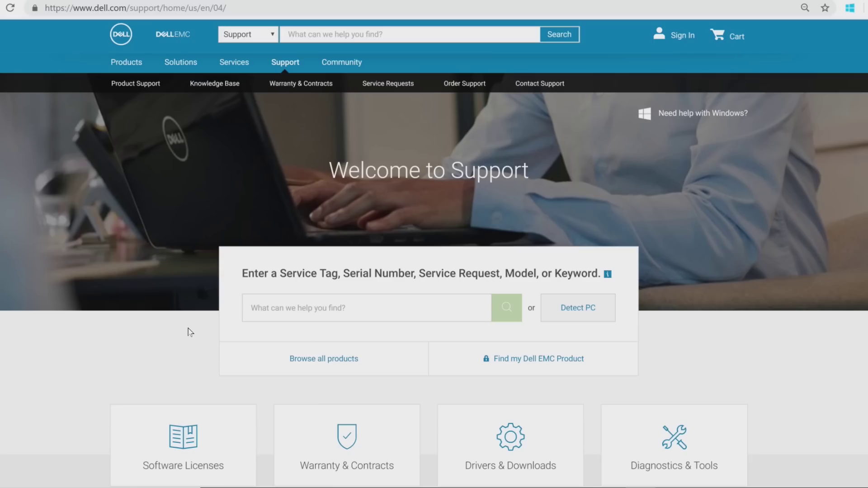
View dell.com/support's Knowledge Base, Service Requests and Order Support pages.
left_click(217, 89)
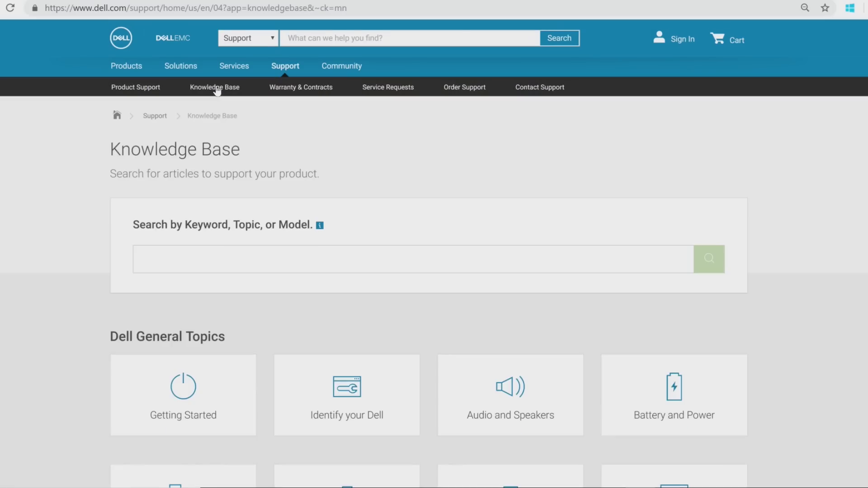
left_click(389, 87)
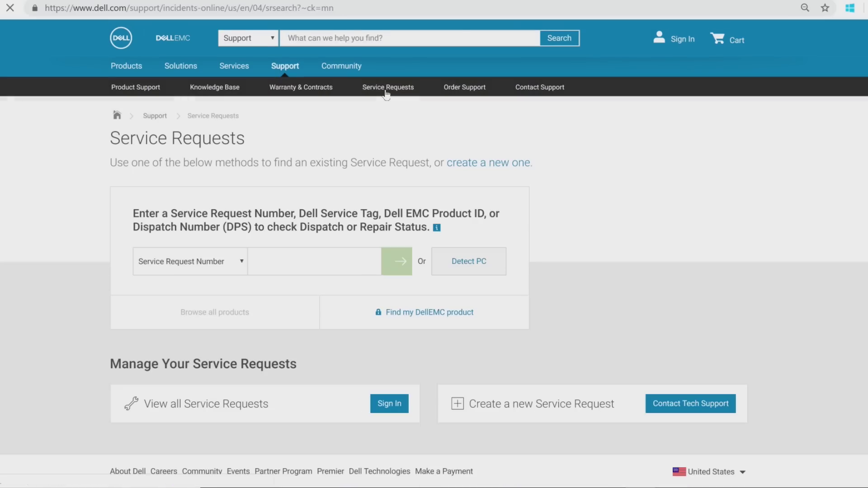
left_click(465, 87)
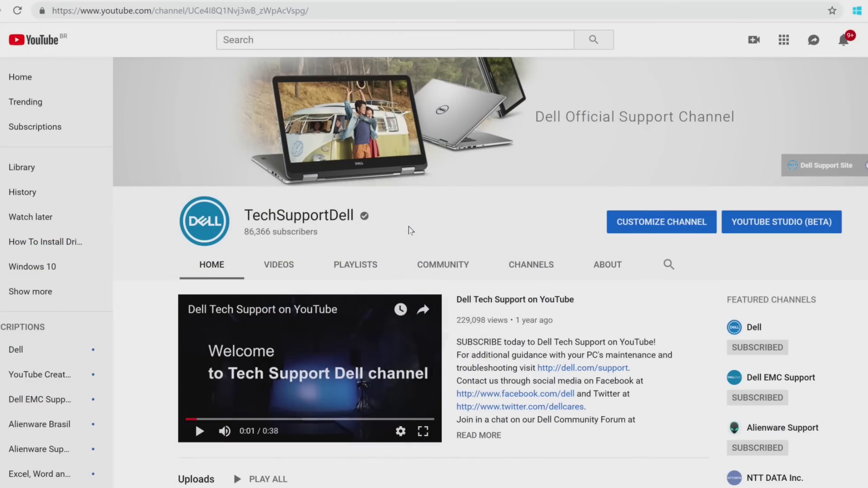
List TechSupportDell's uploaded videos and play the Dell Power Manager Key Features video.
left_click(279, 265)
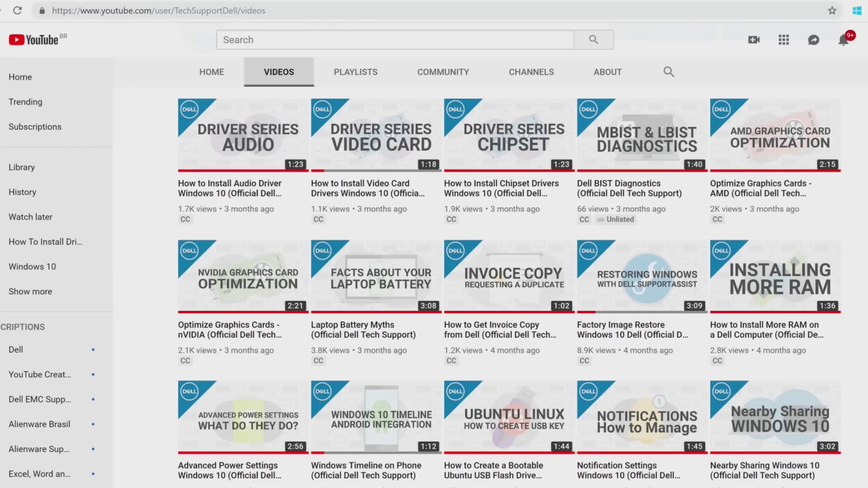
scroll(509, 285, "down", 2)
scroll(509, 285, "down", 2)
scroll(509, 286, "down", 2)
scroll(509, 285, "down", 2)
scroll(509, 285, "down", 2)
scroll(508, 286, "down", 2)
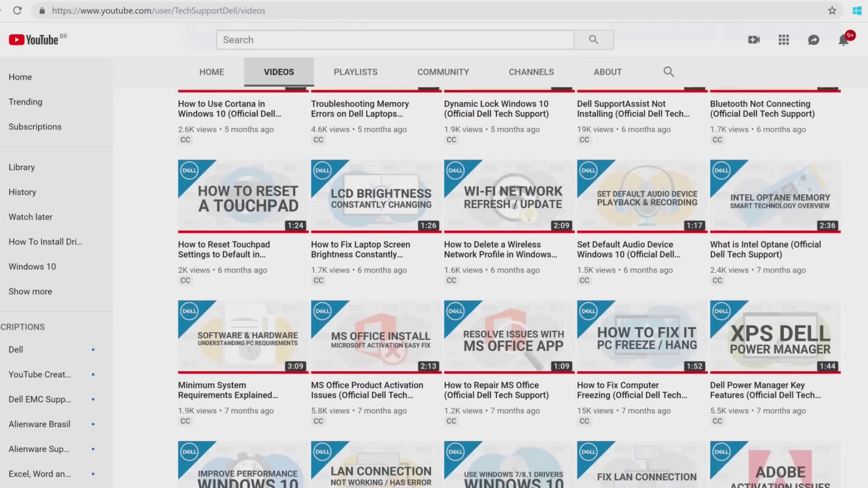
scroll(508, 286, "down", 1)
left_click(807, 268)
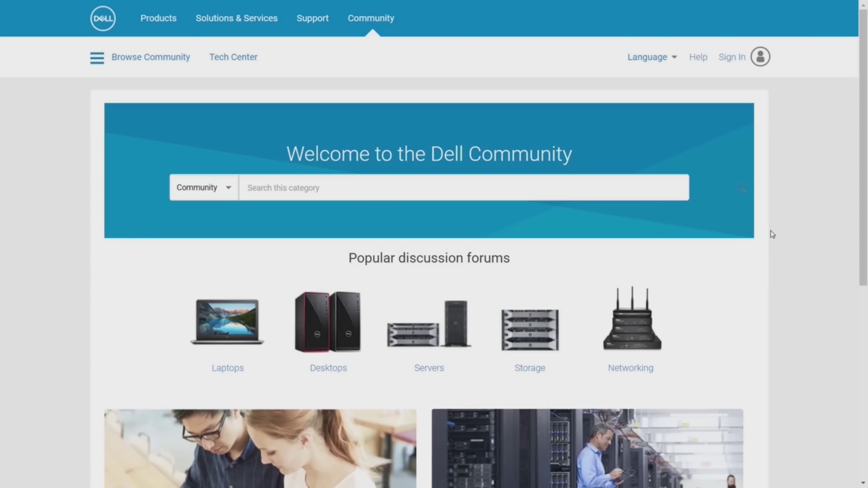
Open Dell Community's Browse Community category menu.
left_click(99, 61)
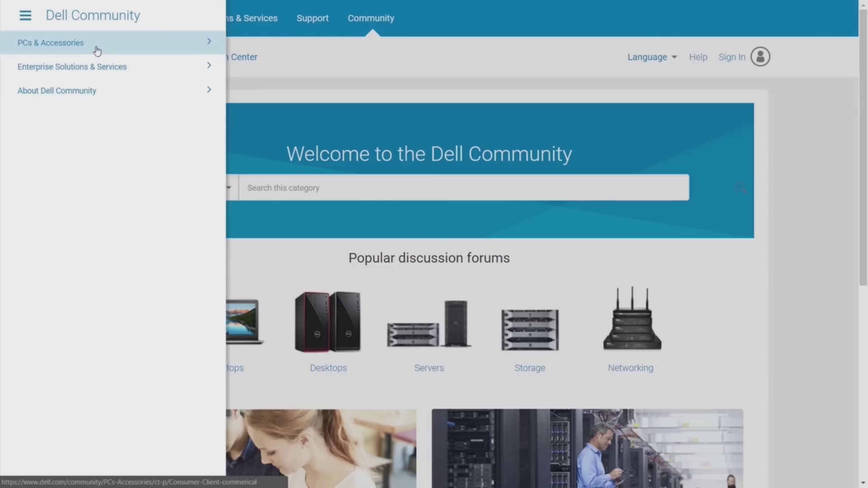